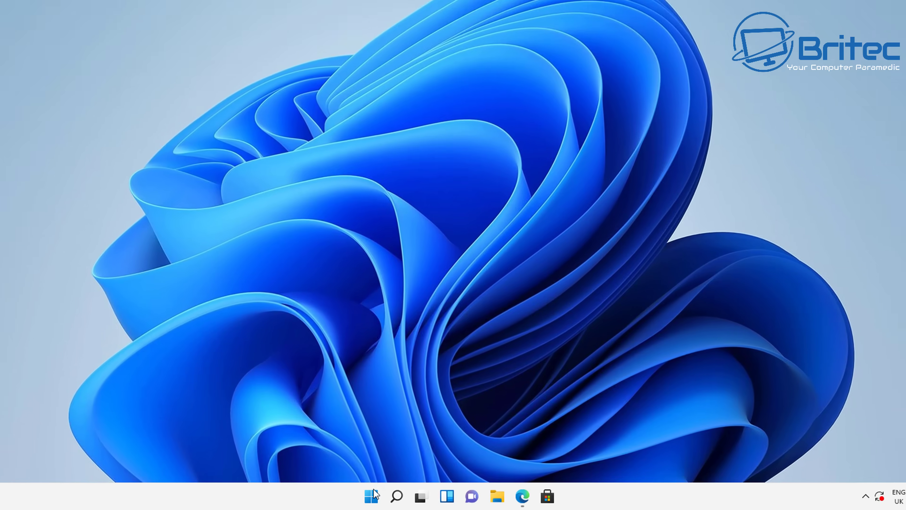
Open Settings full-screen and check that the About page lists the edition as Windows 11 Home.
click(386, 497)
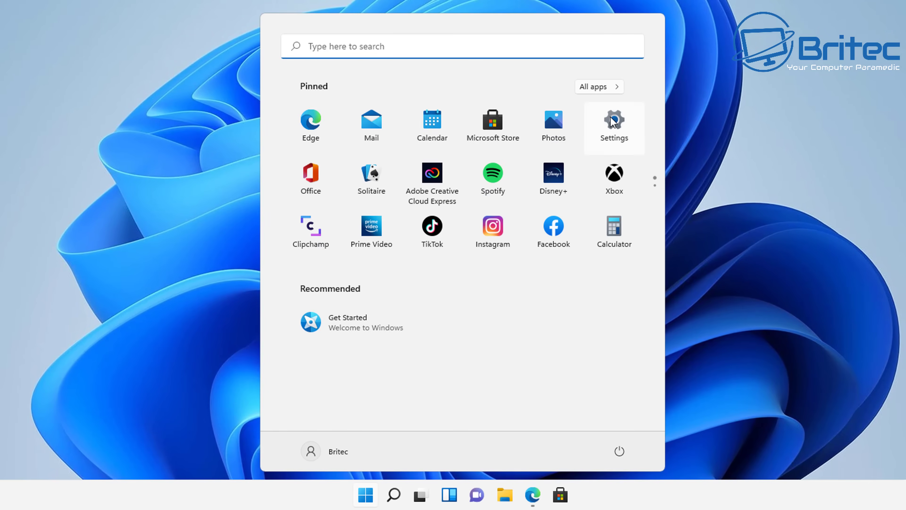
click(612, 119)
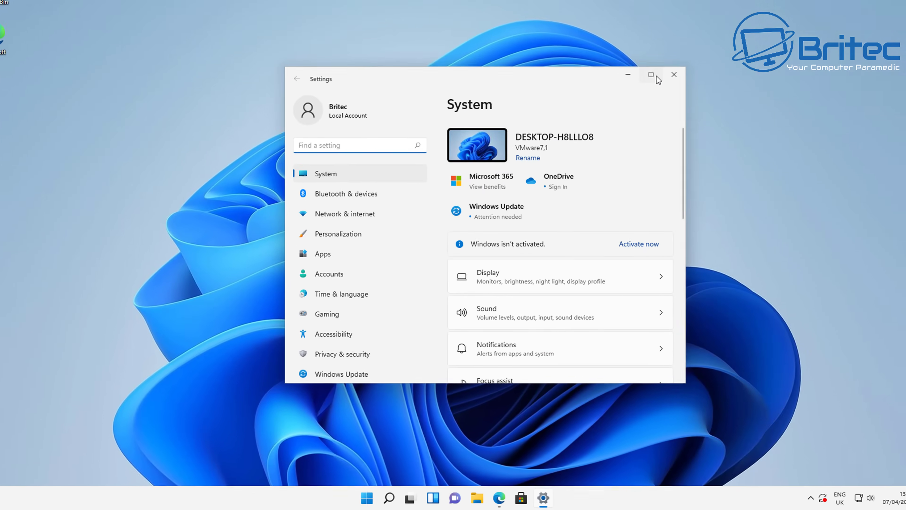
click(655, 76)
scroll(301, 361, down, 5)
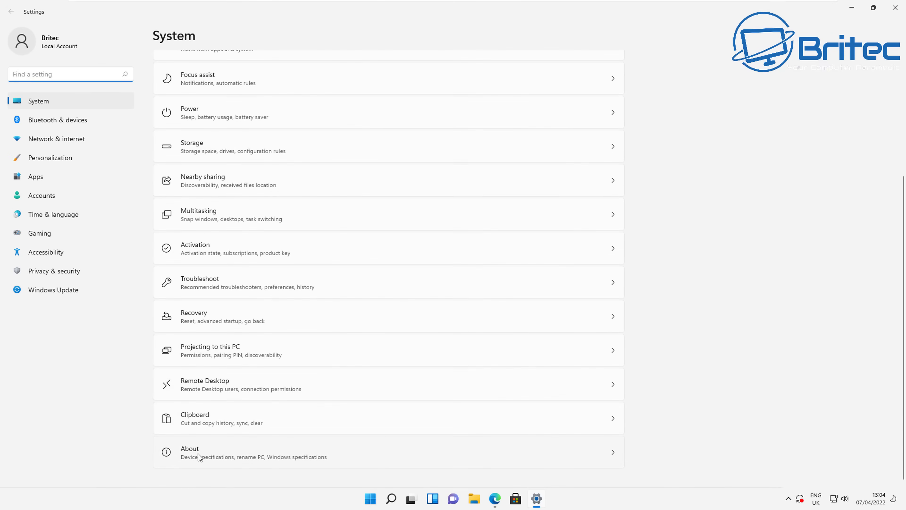
click(200, 460)
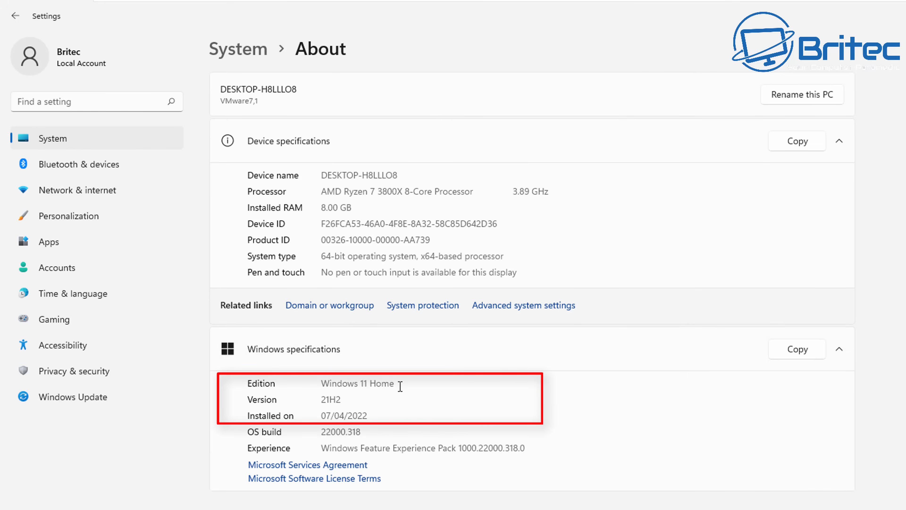
drag(398, 386, 314, 388)
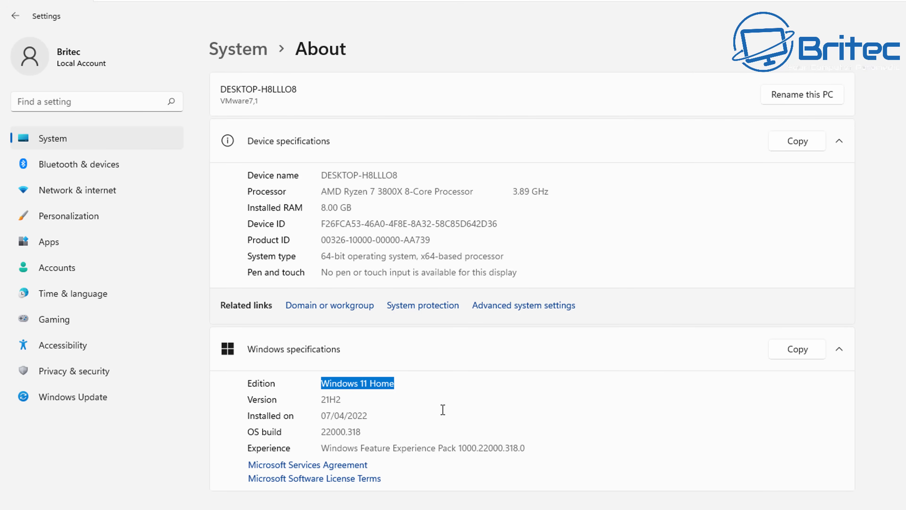
click(469, 386)
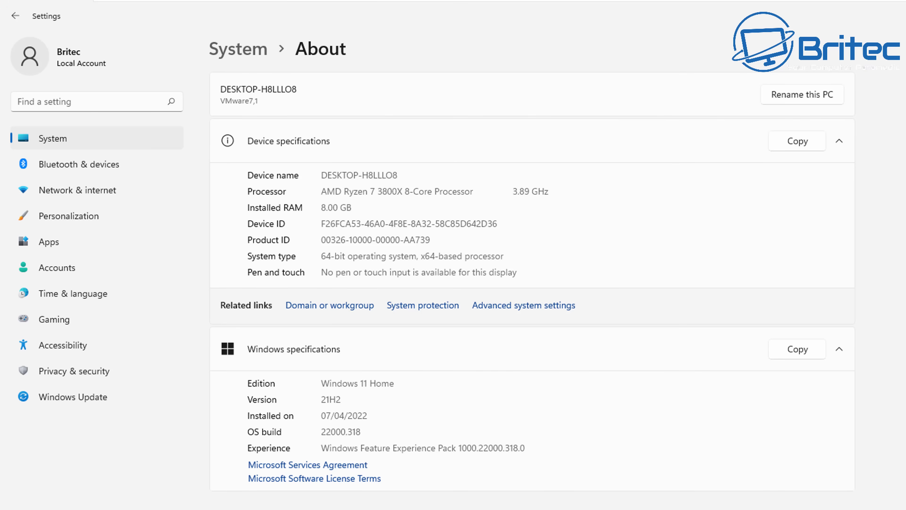
click(10, 18)
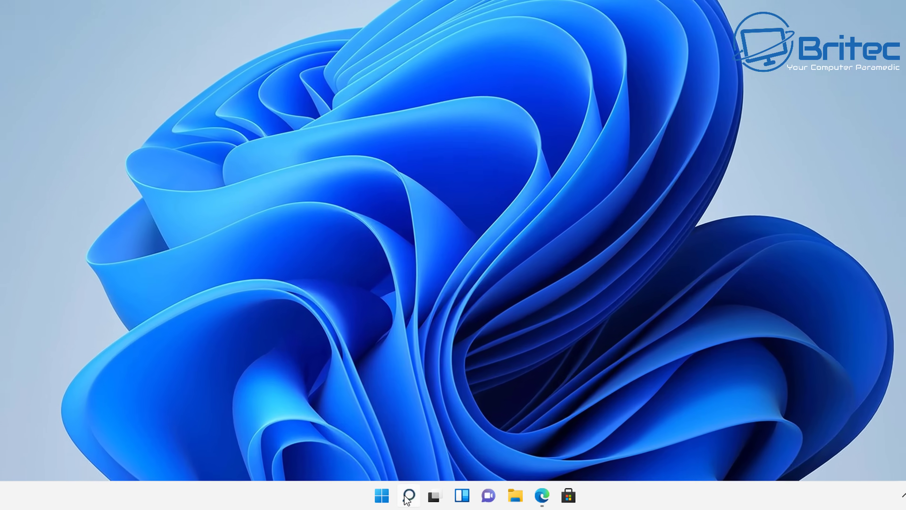
Search Windows for gpedit.msc and then bitlocker, then close the search panel.
click(401, 498)
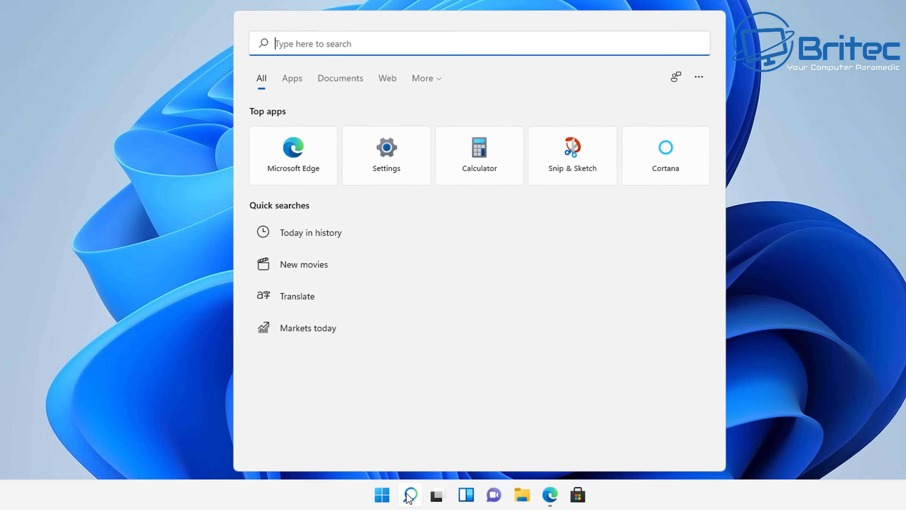
text(gpedit)
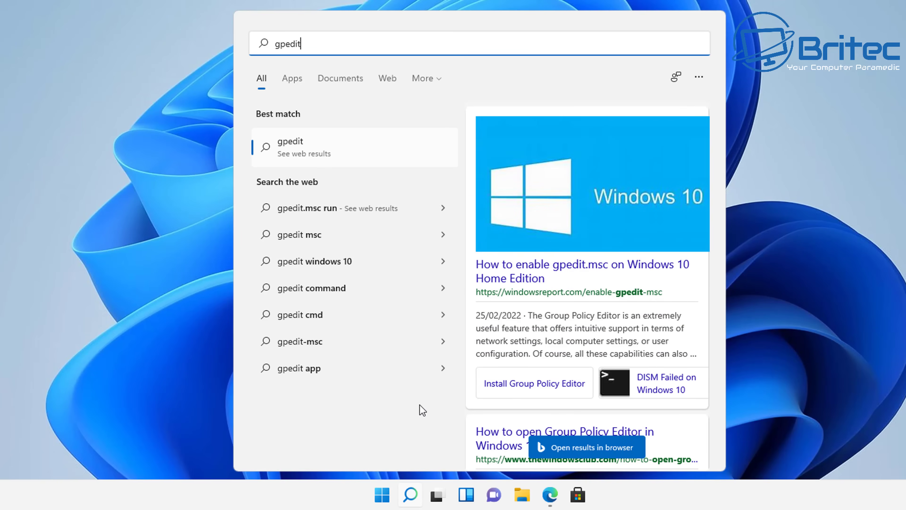
text(.msc)
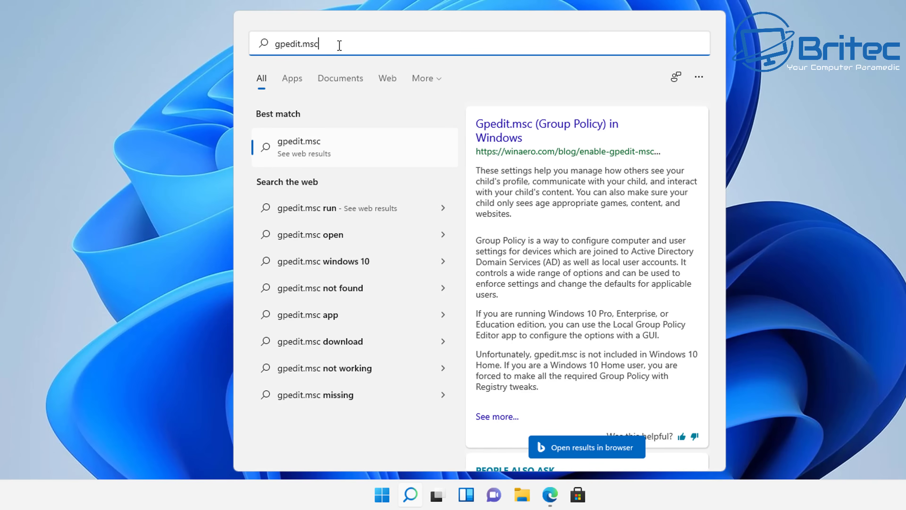
drag(338, 46, 210, 53)
text(bit)
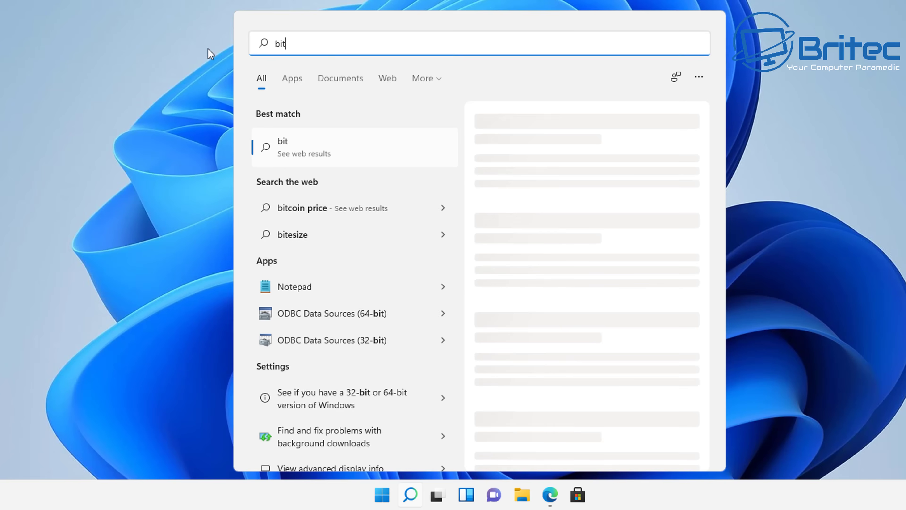
text(locker)
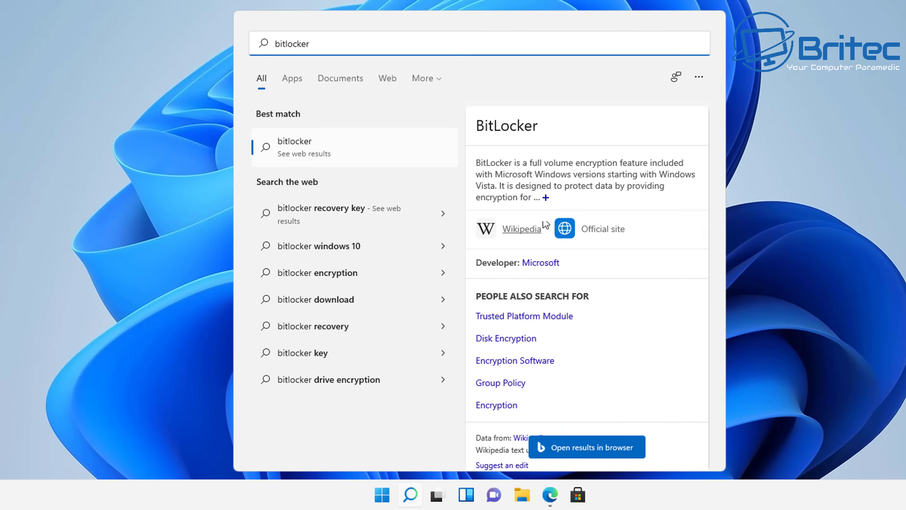
click(786, 213)
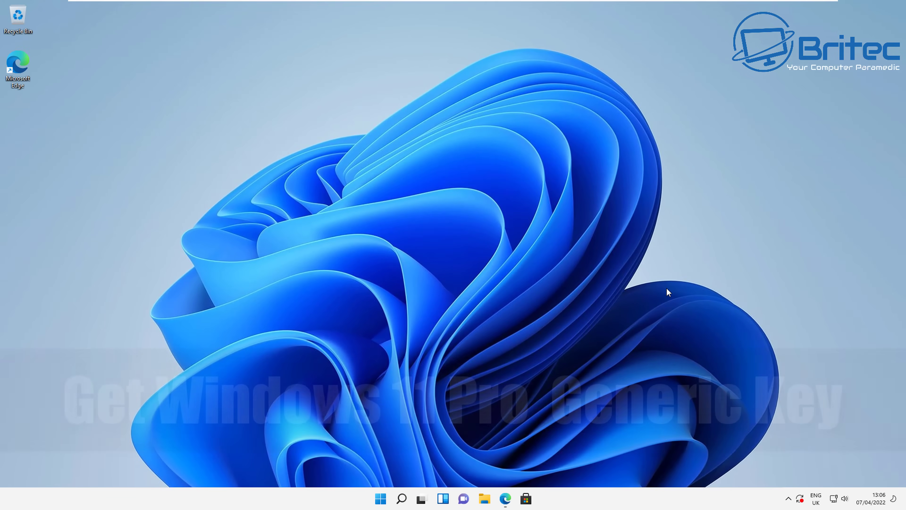
Reopen Settings from Start and go to the Activation page.
click(379, 501)
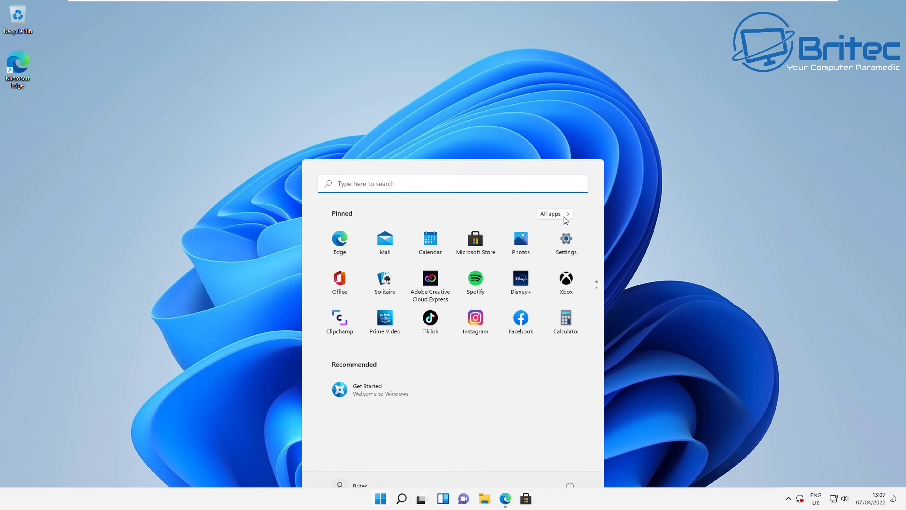
click(564, 230)
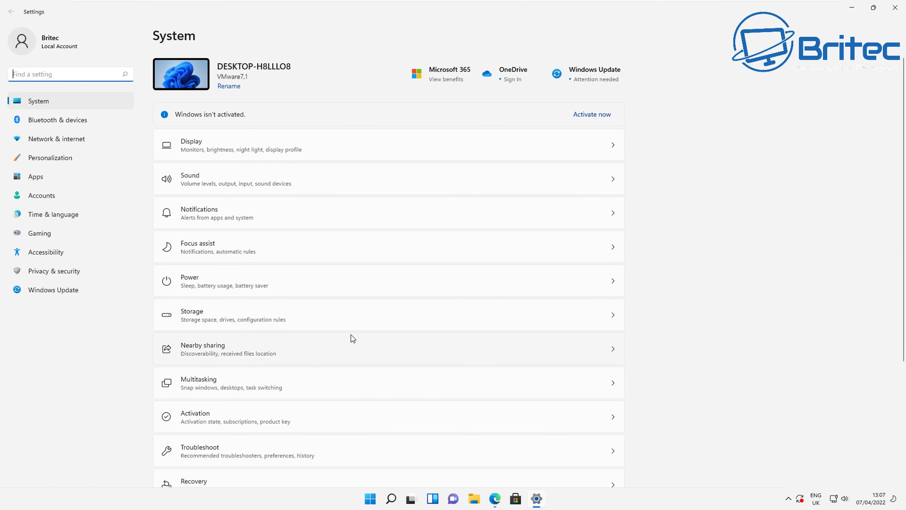
click(213, 415)
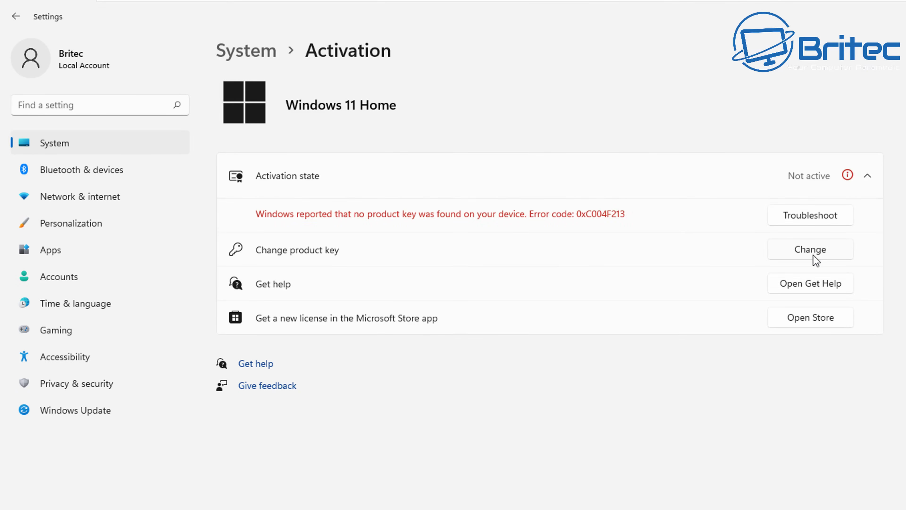
Paste the generic Windows 11 Pro key, run the edition upgrade, and dismiss the 0x80070490 error.
click(813, 255)
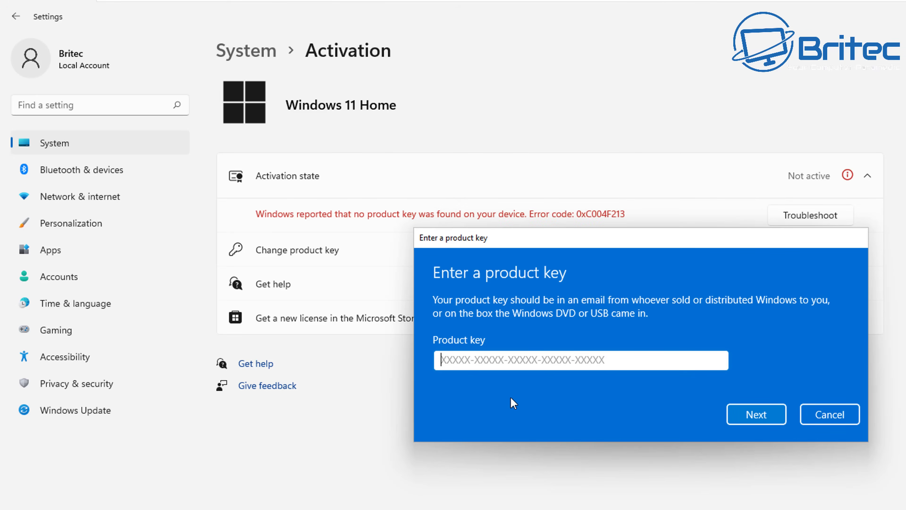
key(ctrl+v)
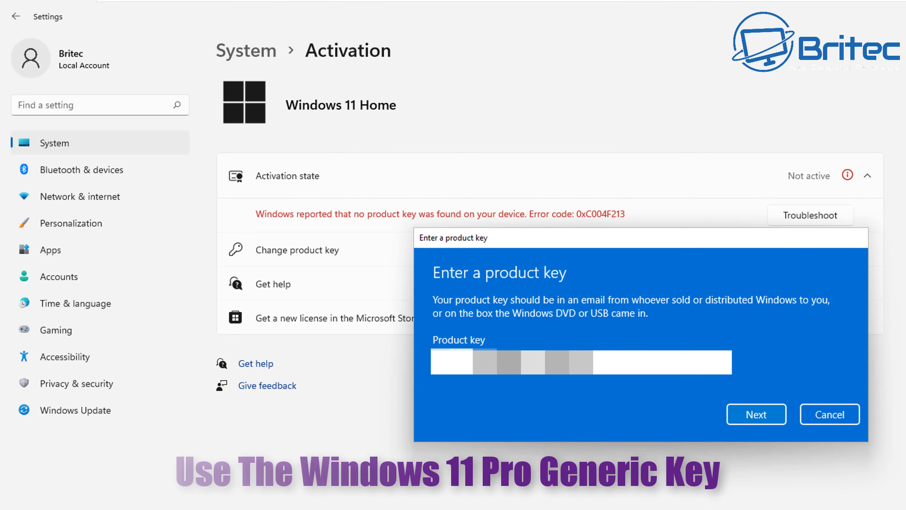
click(751, 420)
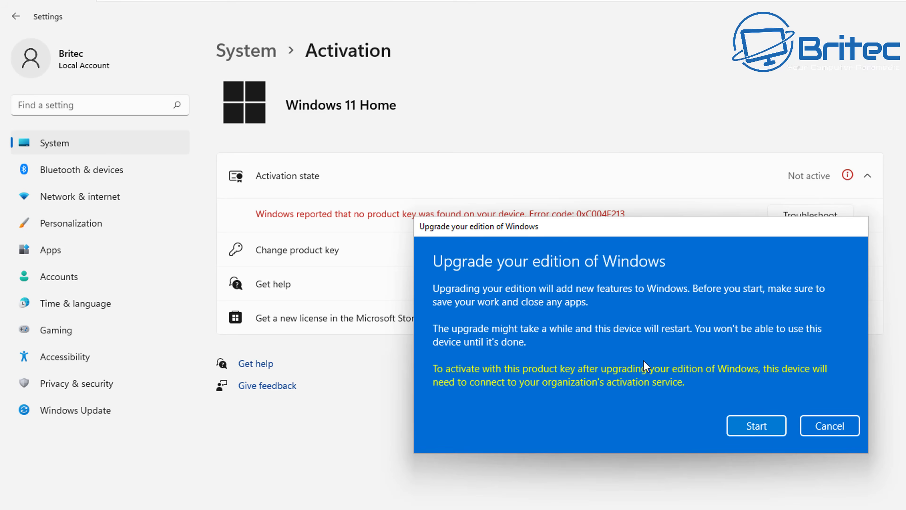
click(752, 434)
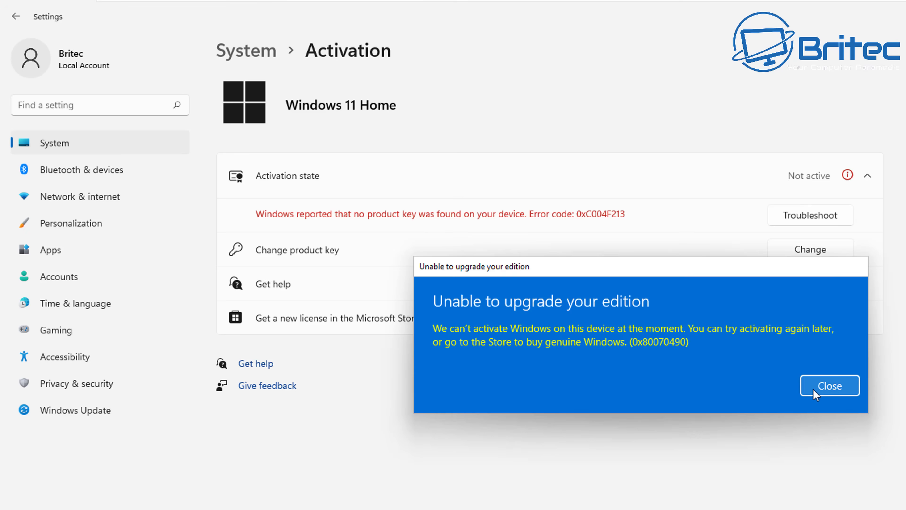
click(817, 393)
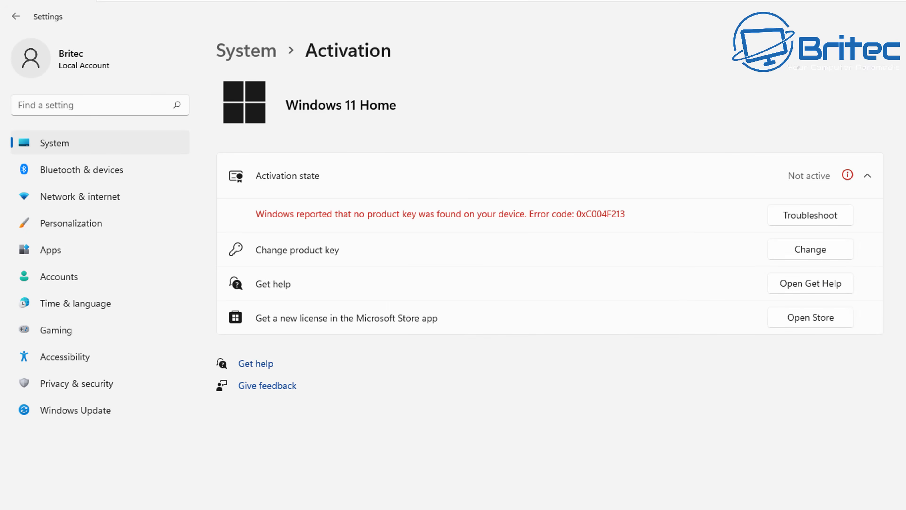
Restart the PC from the Start menu power options to finish the upgrade.
key(super)
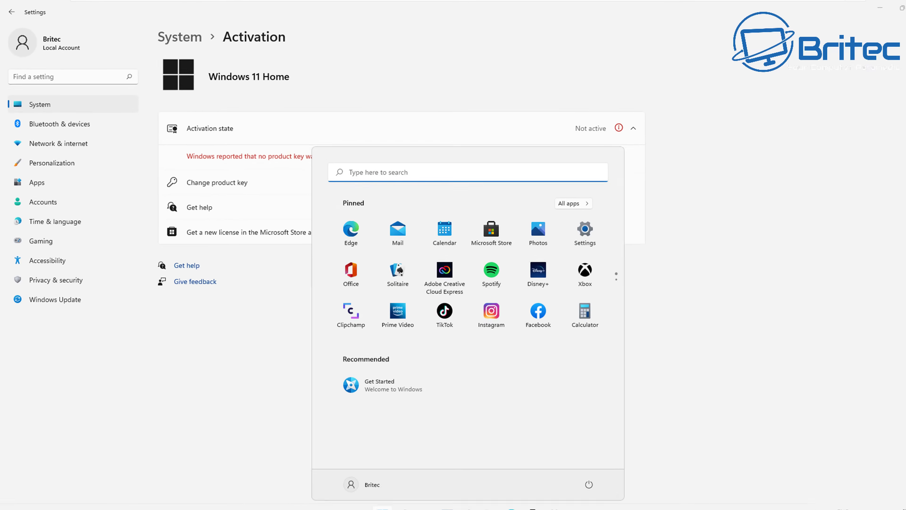
click(570, 466)
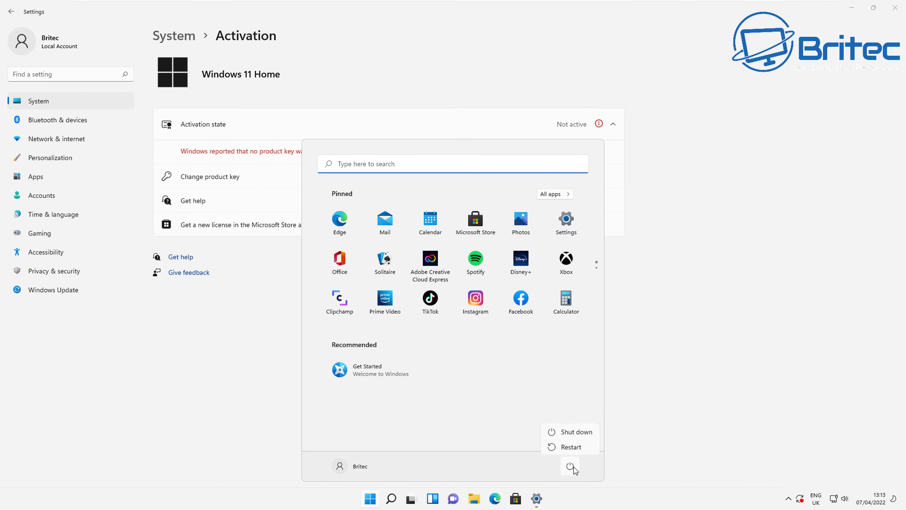
click(571, 446)
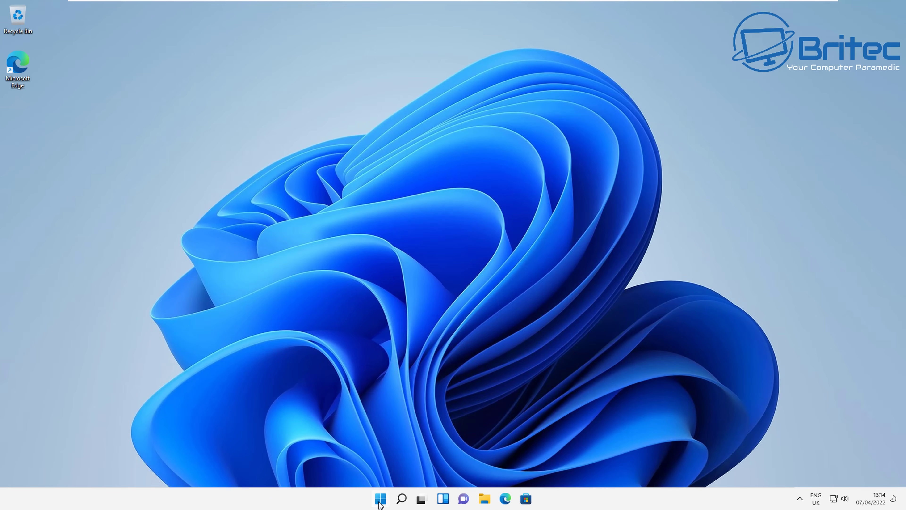
Confirm in Settings > About that the edition now reads Windows 11 Pro for Workstations.
click(381, 499)
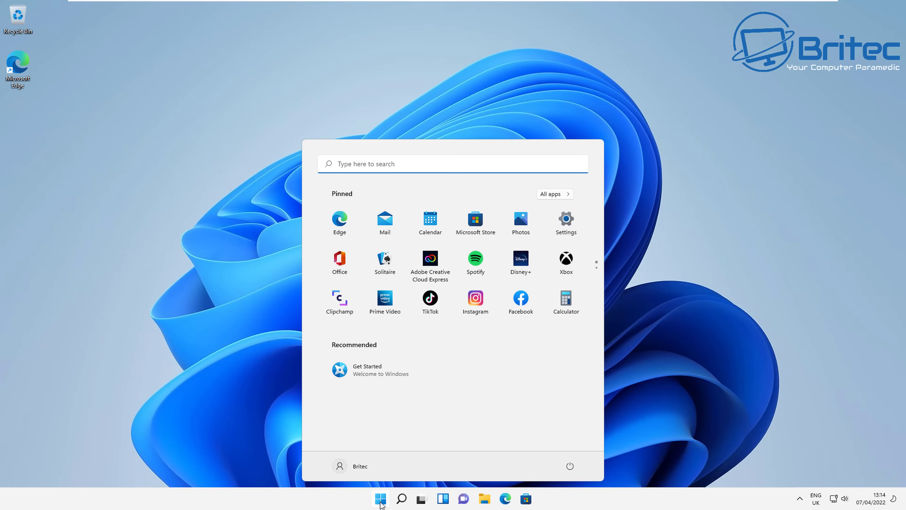
click(565, 223)
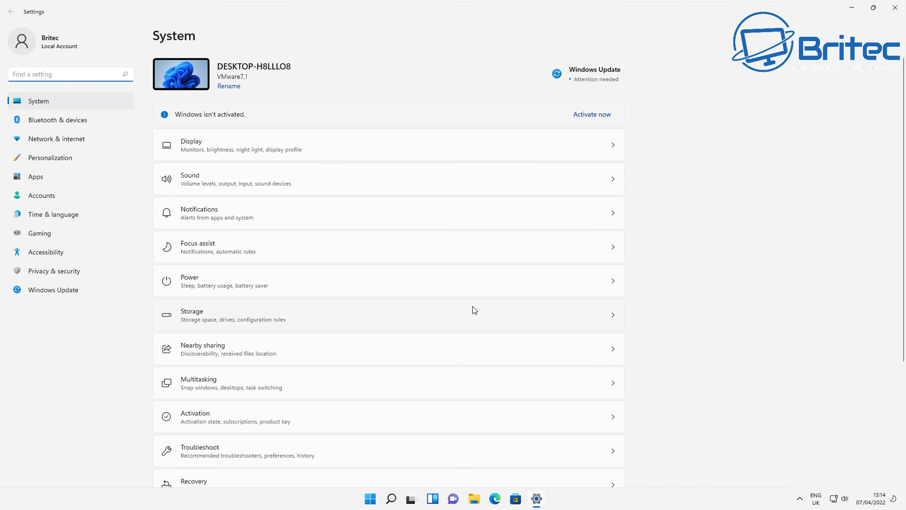
scroll(287, 387, down, 5)
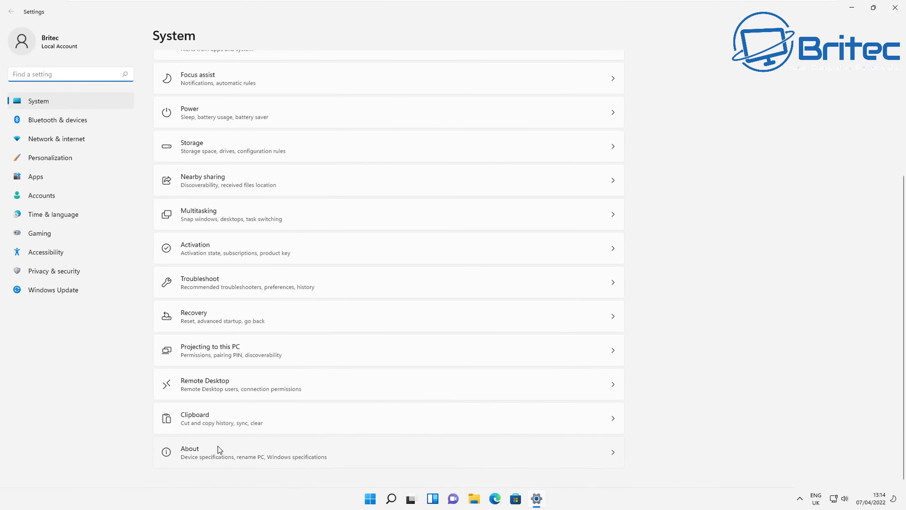
click(219, 450)
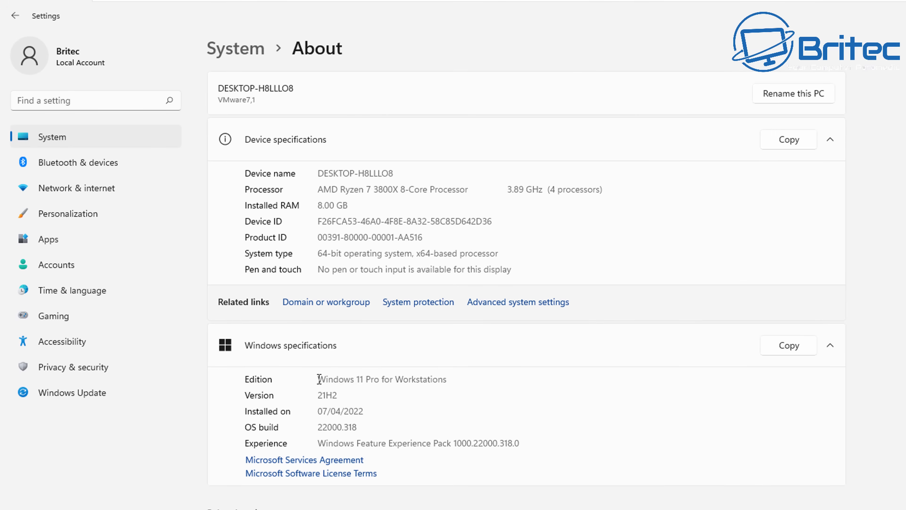
drag(318, 379, 452, 378)
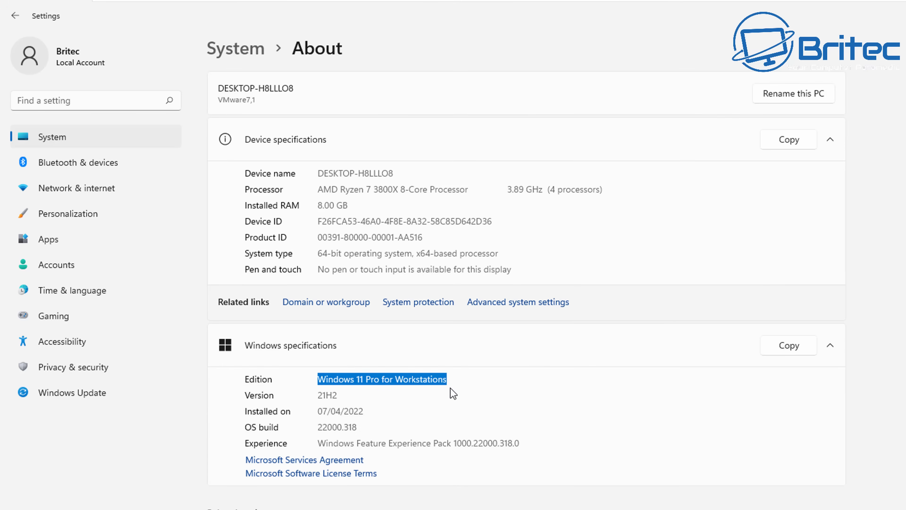
click(15, 16)
Search CDKeySales for 'windows 10' and open the MS Windows 10 Pro OEM CD-KEY GLOBAL-Lifetime page.
click(221, 416)
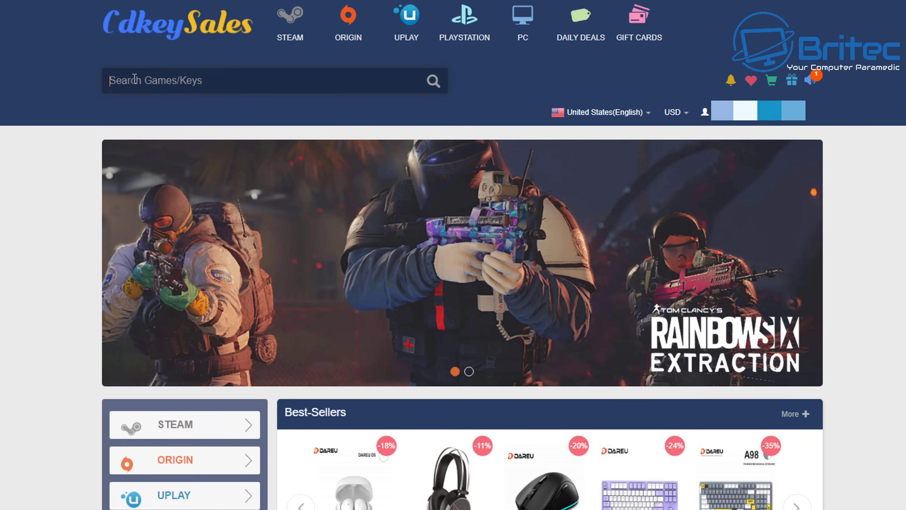
click(137, 80)
text(windows)
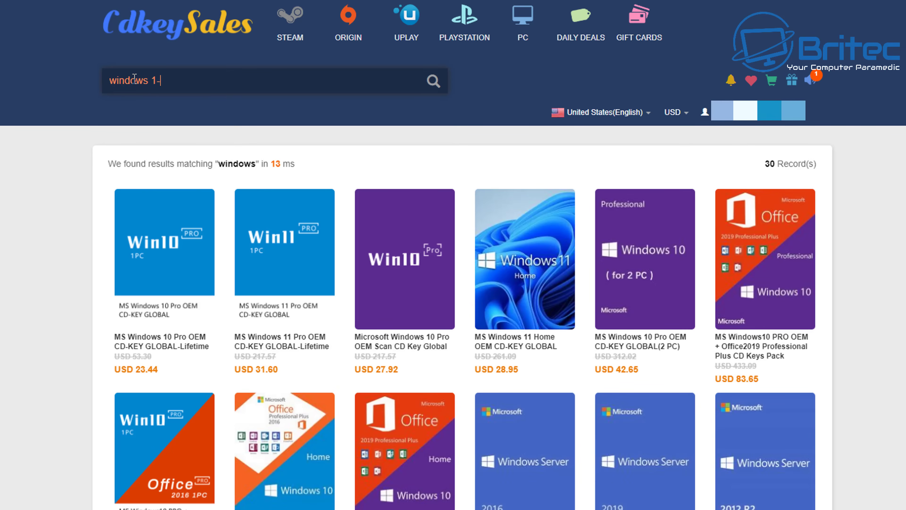
text( 1)
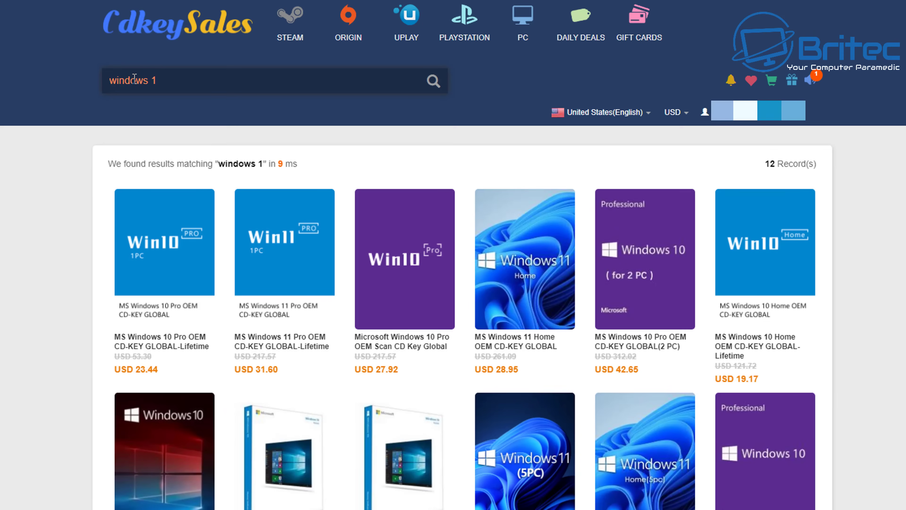
text(1)
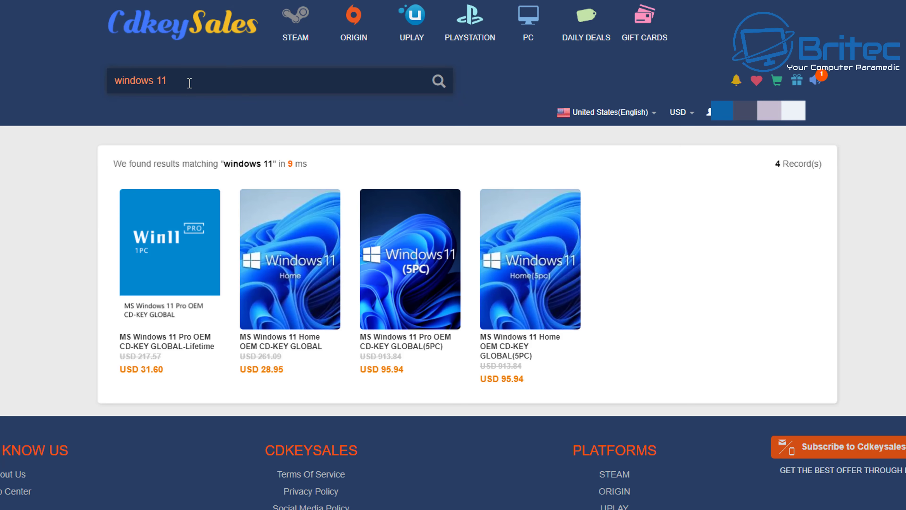
key(BackSpace)
text(0)
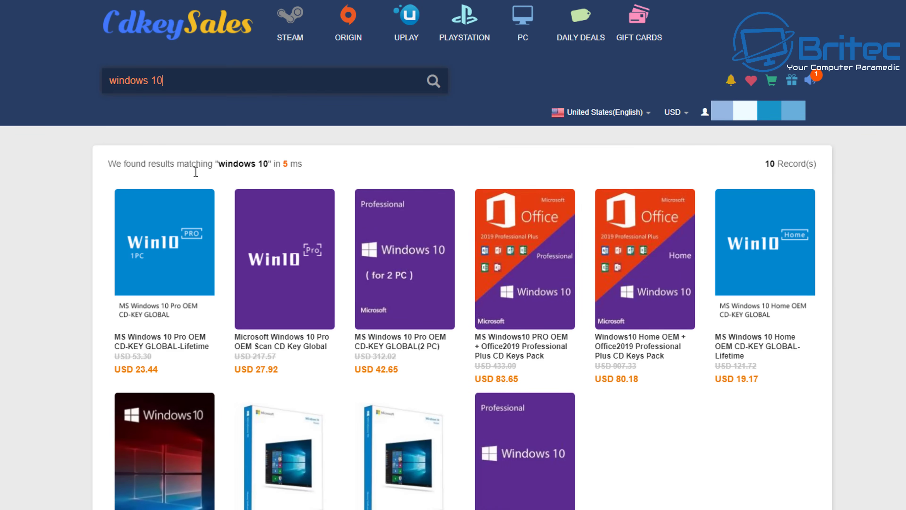
click(156, 322)
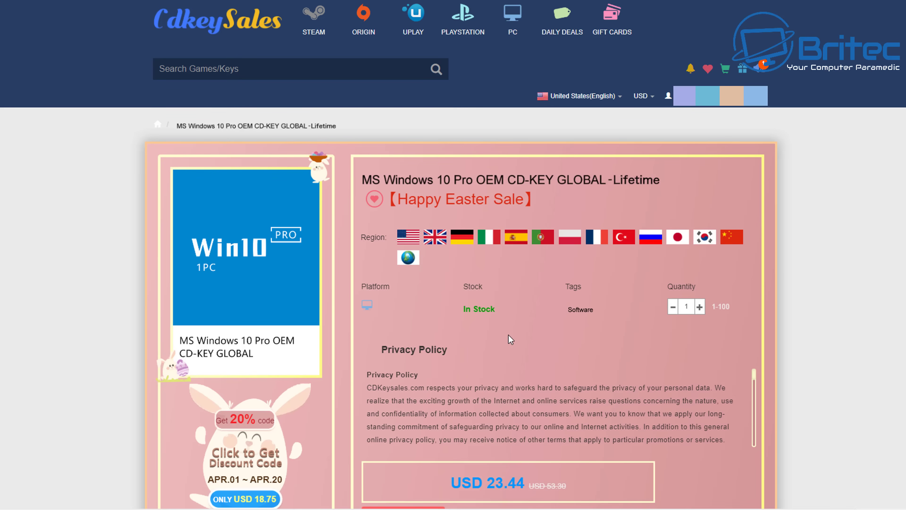
Buy the Windows 10 Pro OEM key, apply promo code BR09 for USD 16.41, and submit the order.
scroll(508, 334, down, 2)
scroll(507, 335, down, 3)
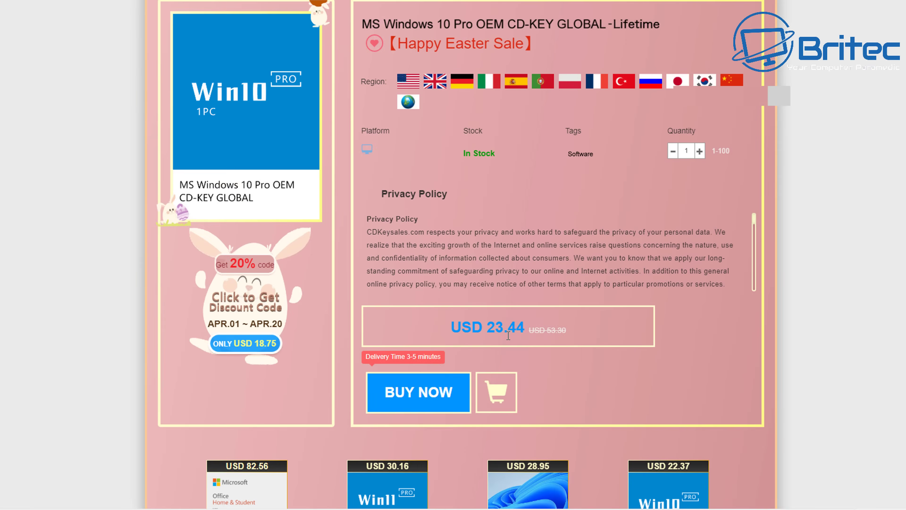
click(425, 396)
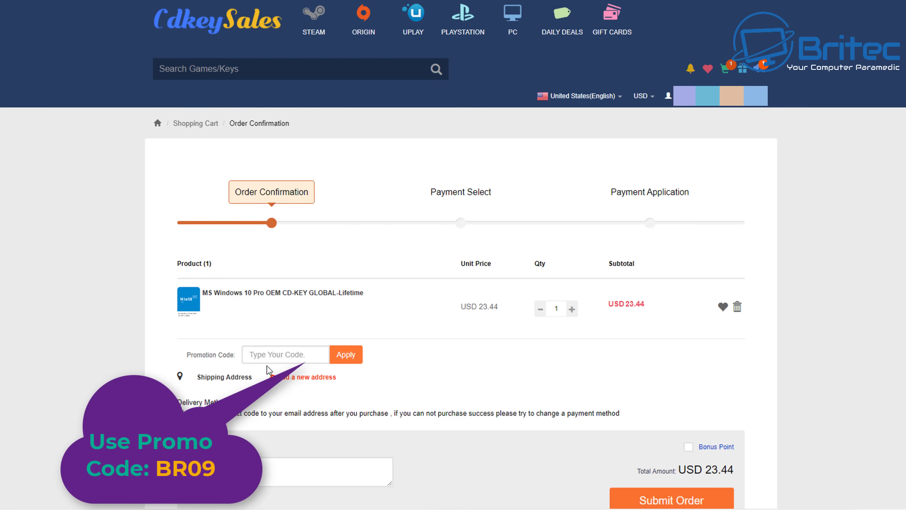
click(256, 355)
text(BR0)
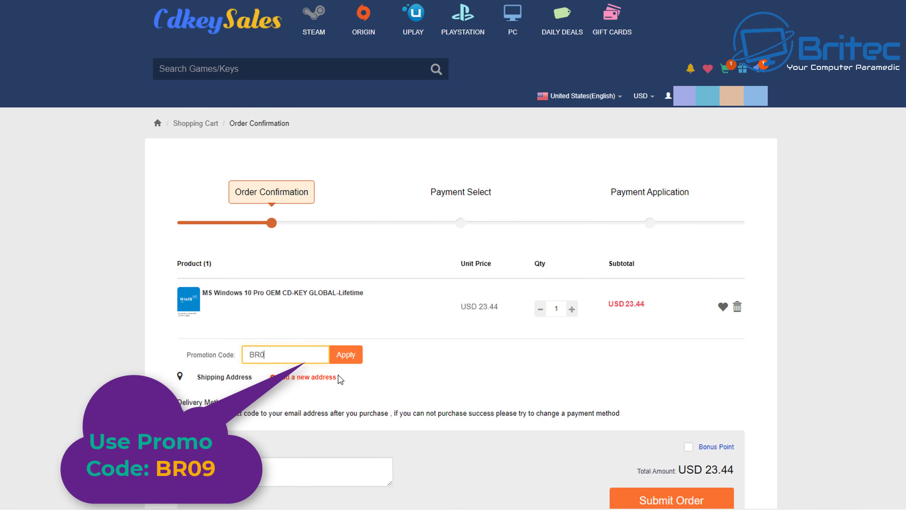
text(9)
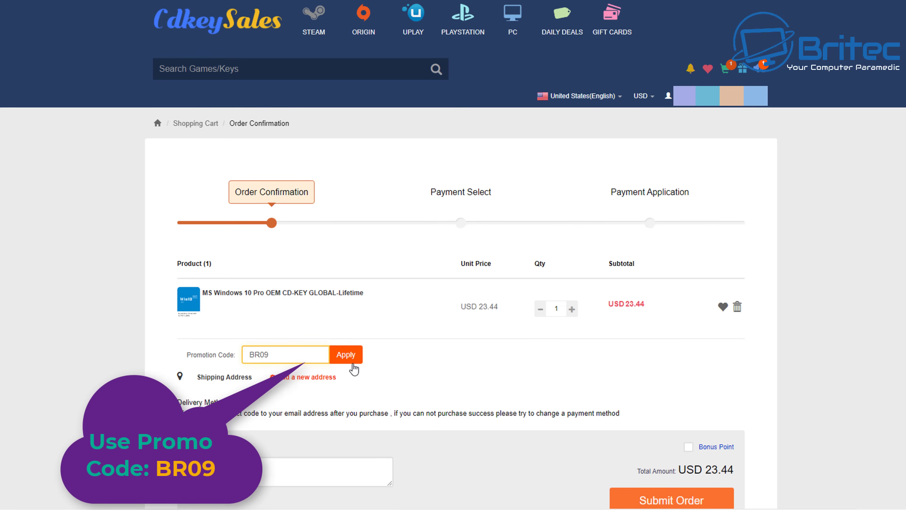
click(345, 357)
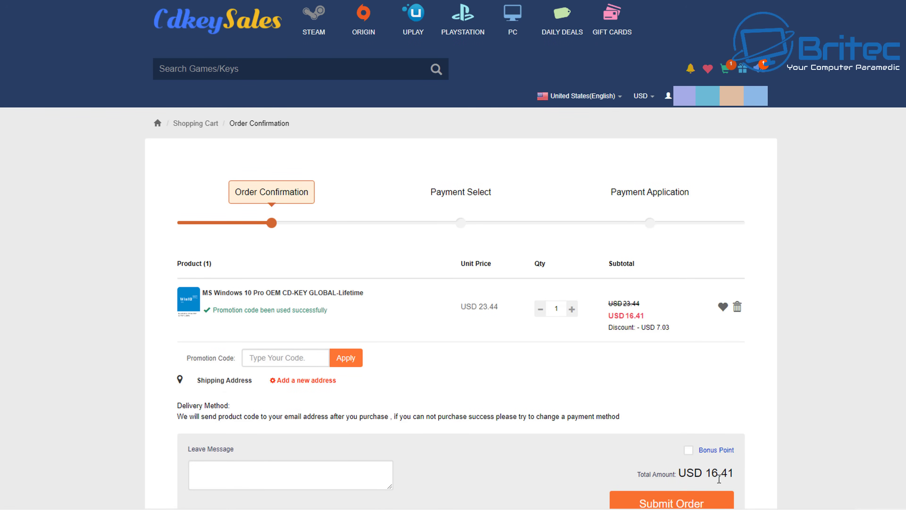
click(713, 500)
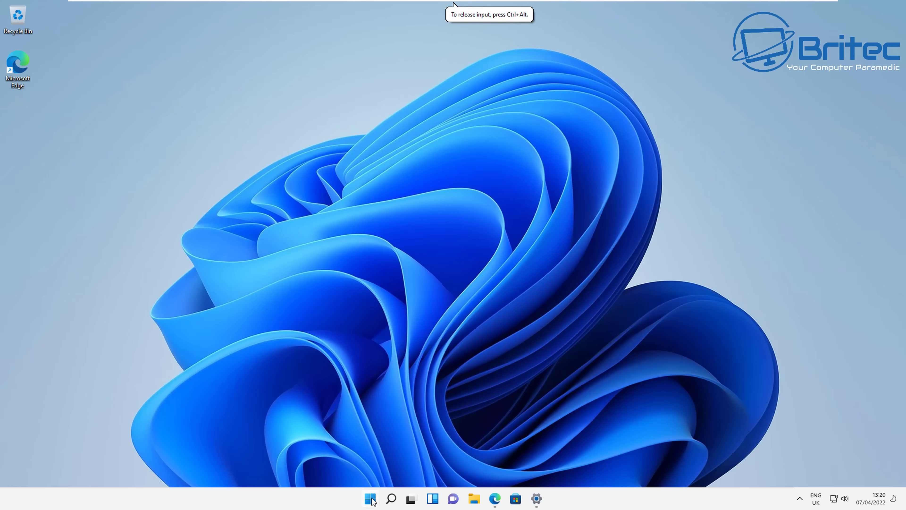
Open the Settings Activation page, paste the purchased product key as the new key, and submit it.
click(370, 498)
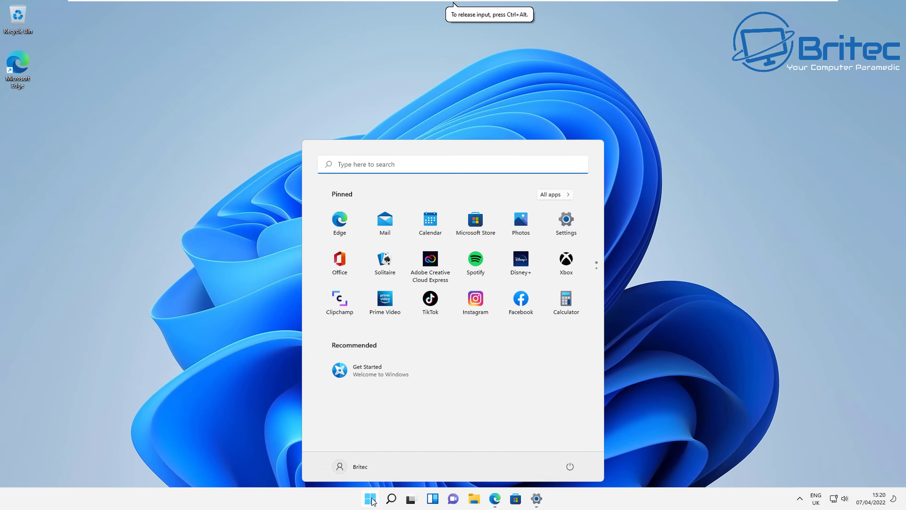
click(566, 220)
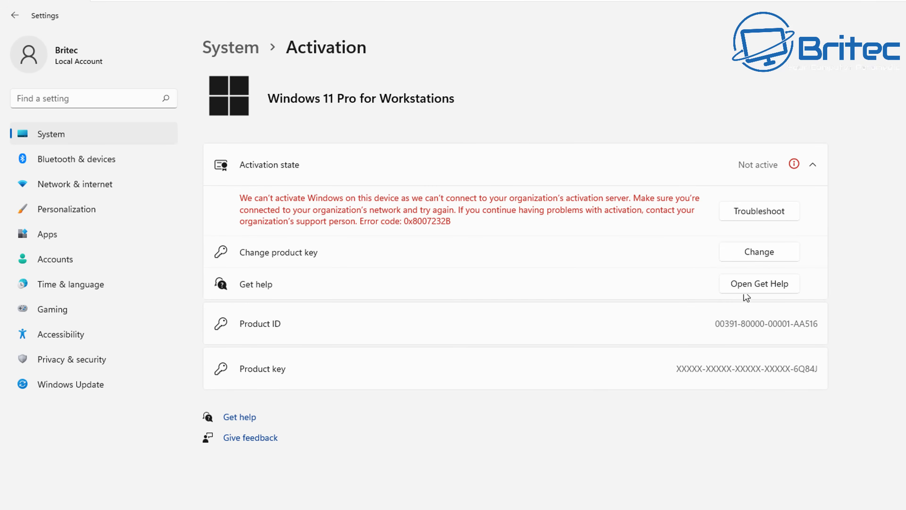
click(759, 253)
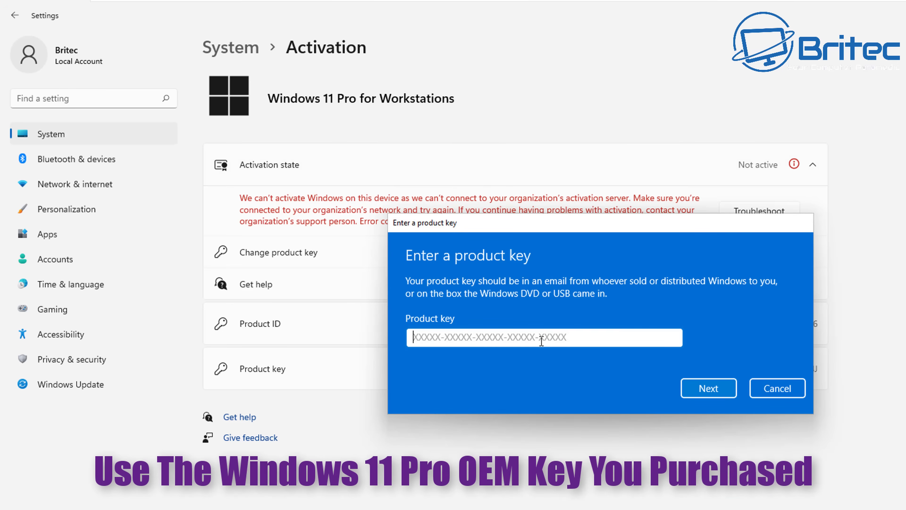
drag(561, 227, 484, 282)
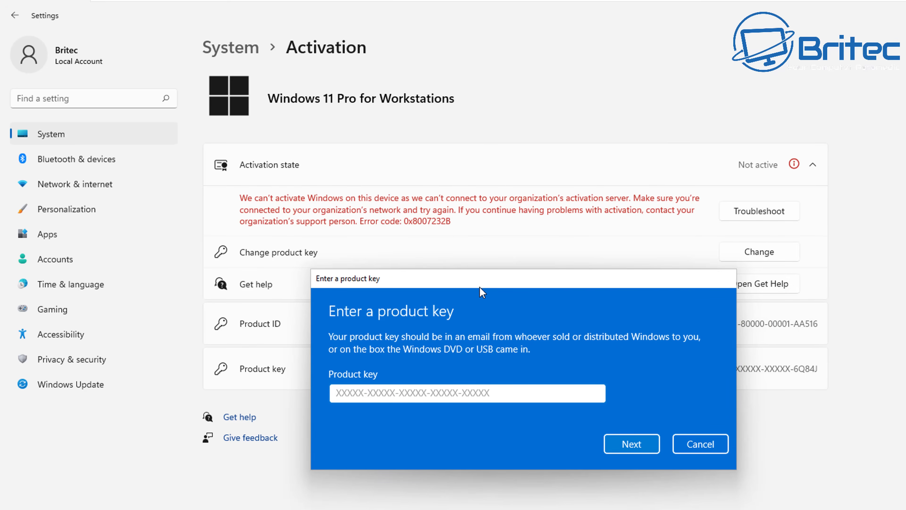
key(ctrl+v)
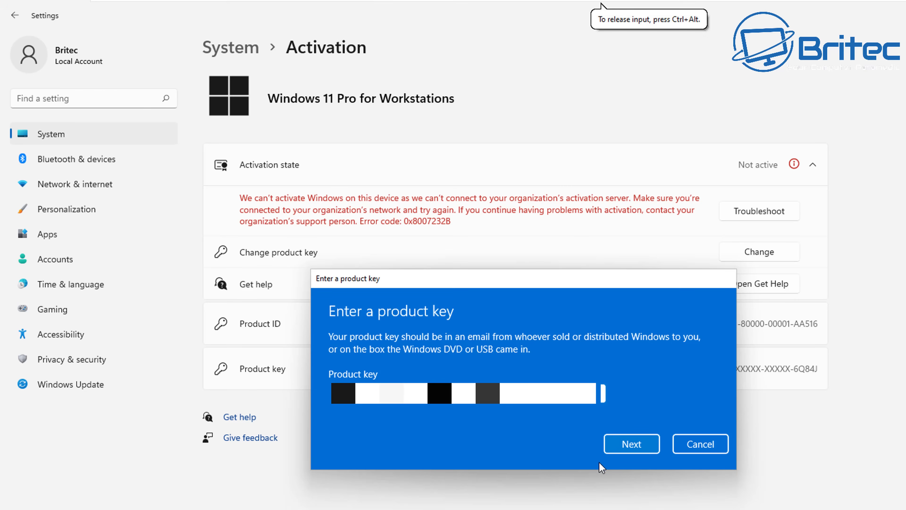
click(631, 445)
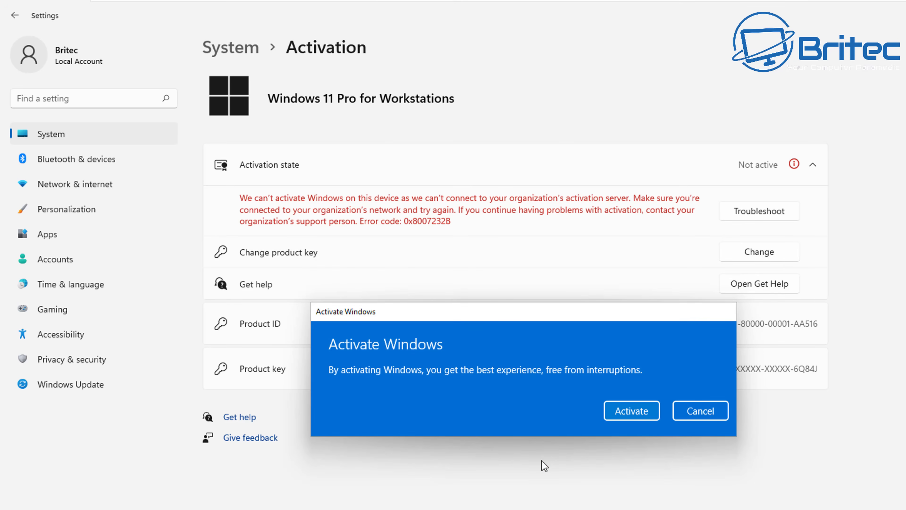
Activate Windows 11 Pro with the purchased key, dismiss the confirmation, and close Settings.
key(Return)
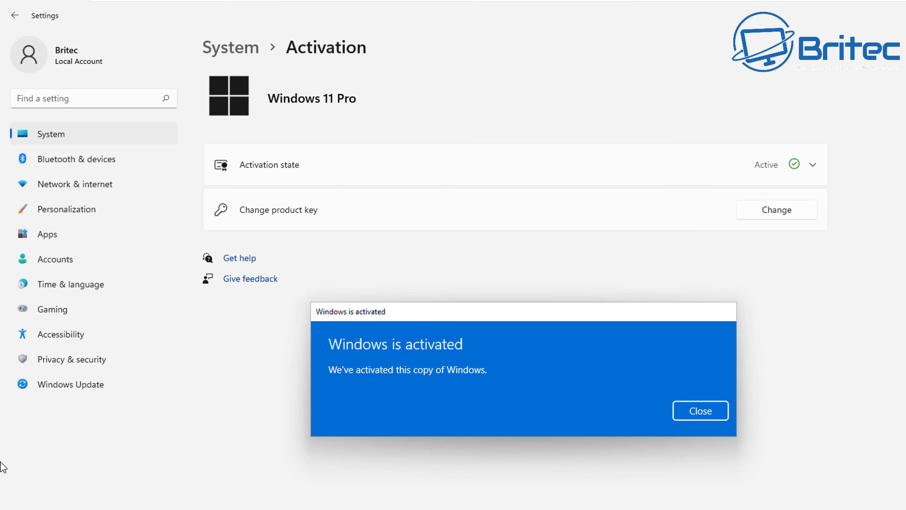
click(444, 431)
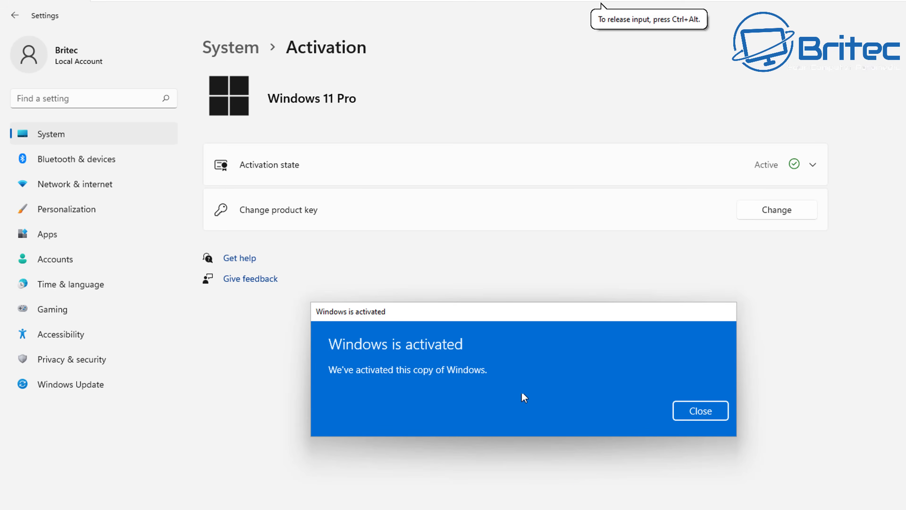
click(698, 414)
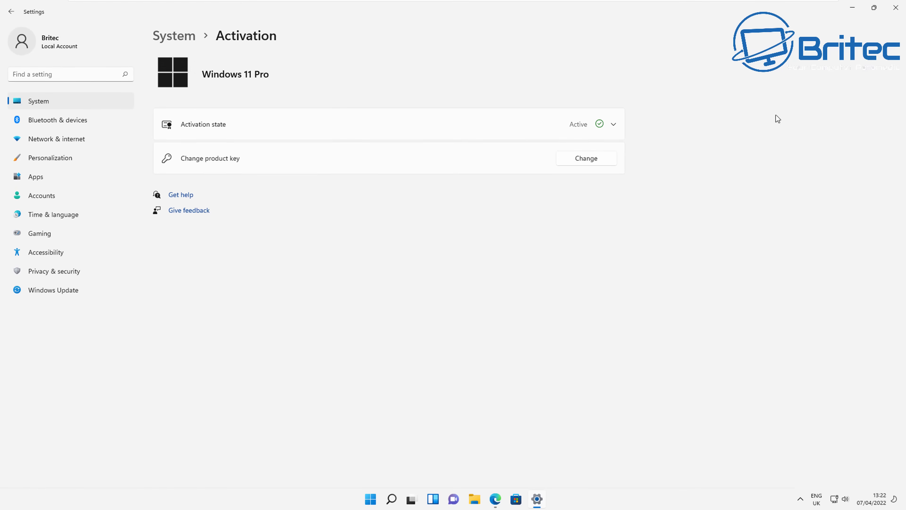
click(892, 9)
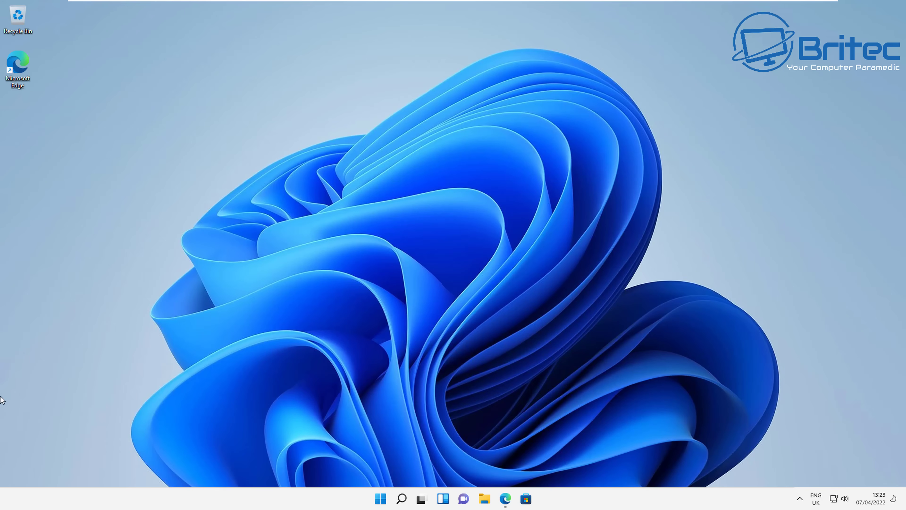
click(401, 499)
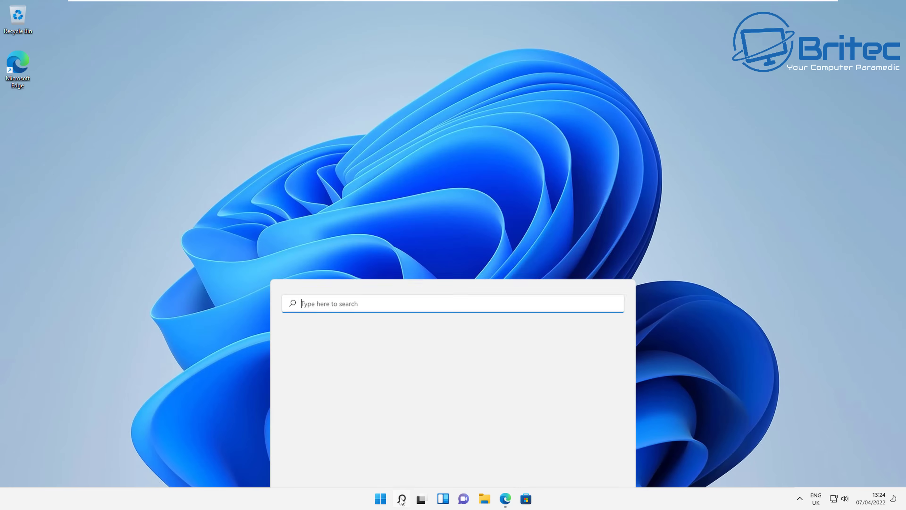
text(gp)
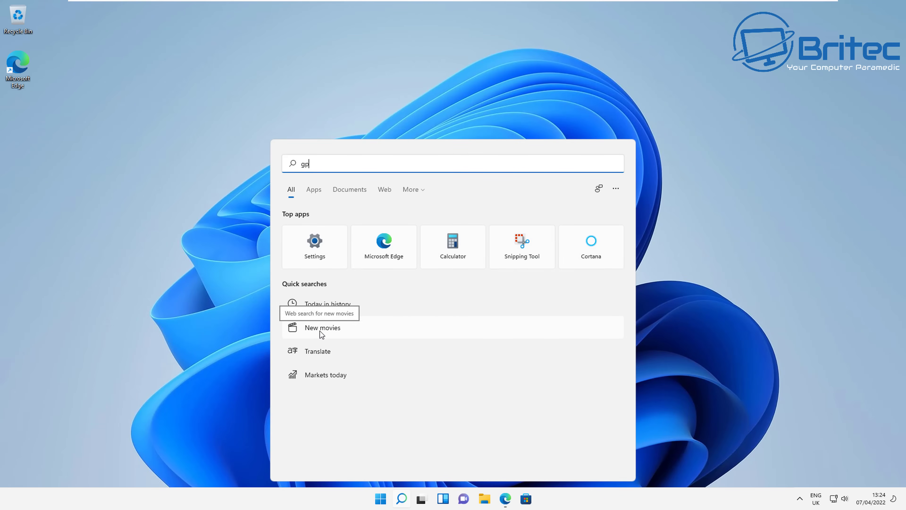
text(edit)
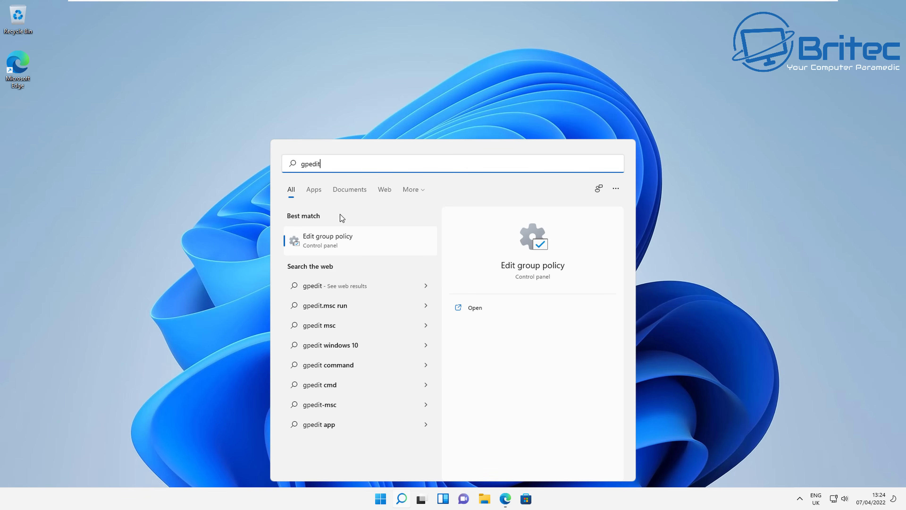
click(340, 242)
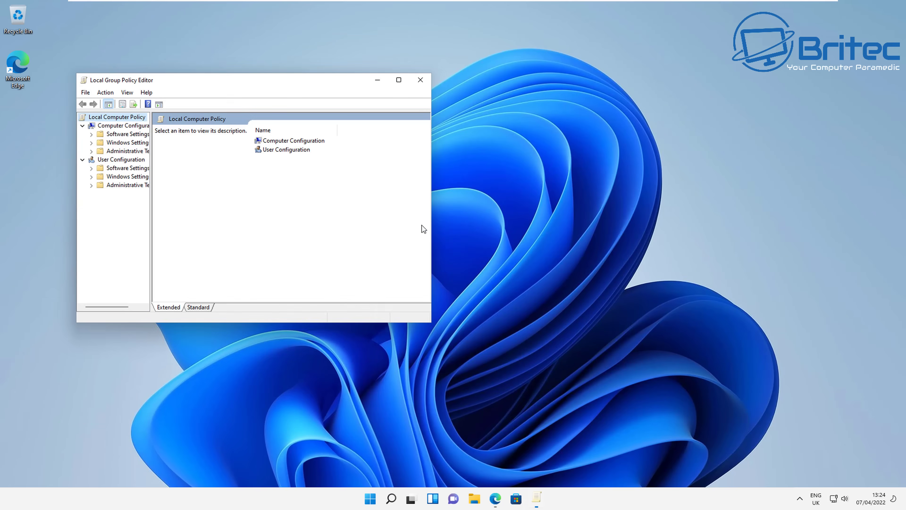
drag(276, 88, 422, 105)
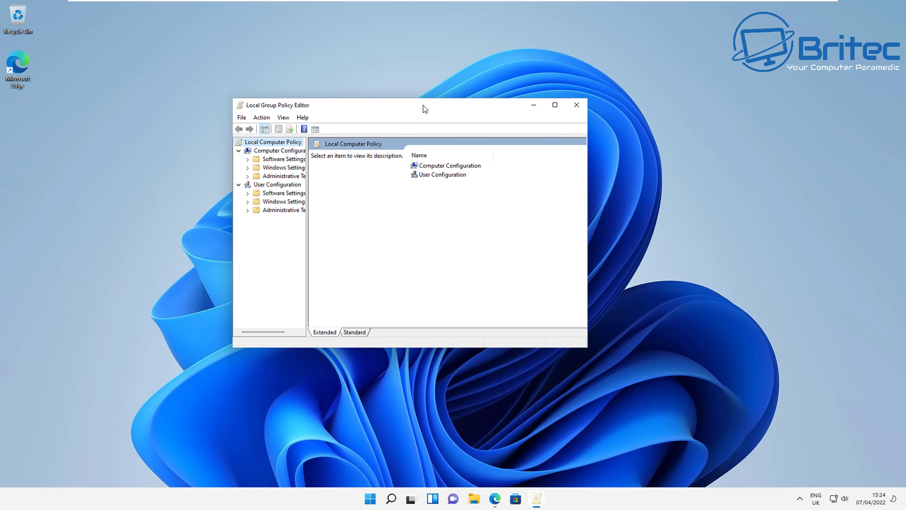
click(575, 105)
click(401, 498)
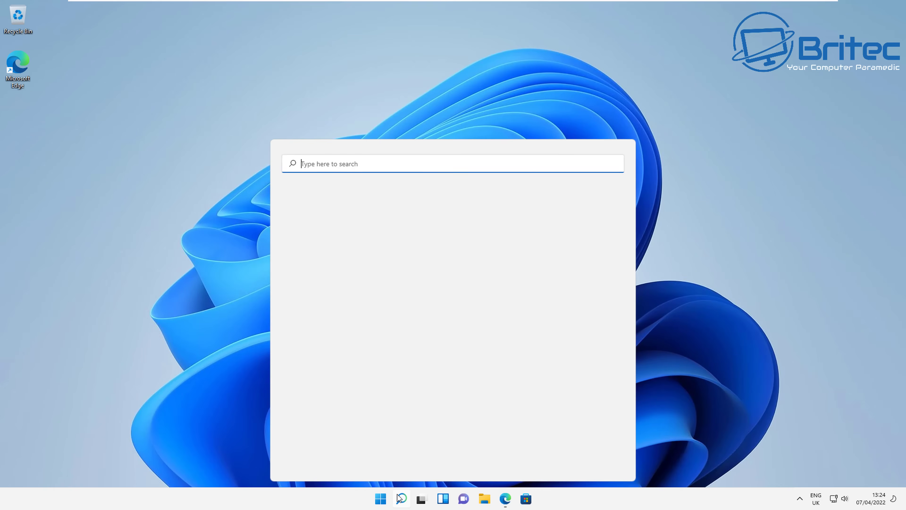
text(bitl)
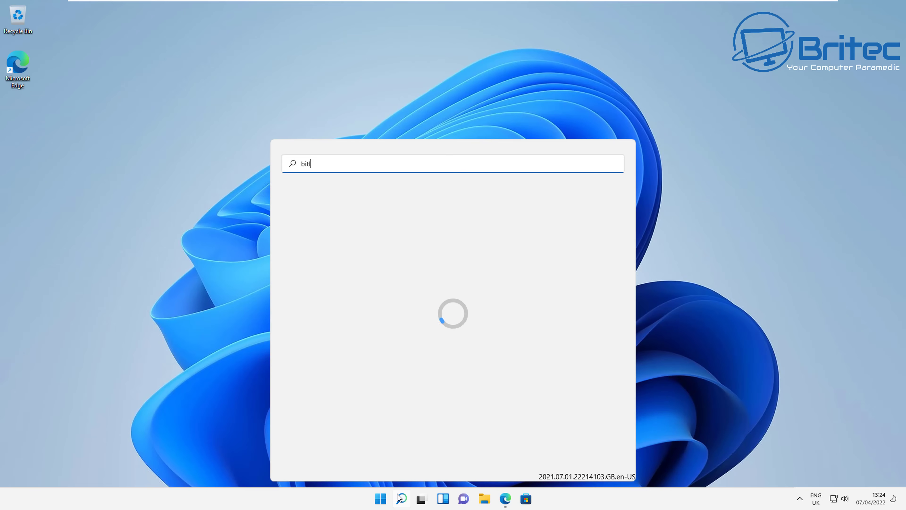
text(ocke)
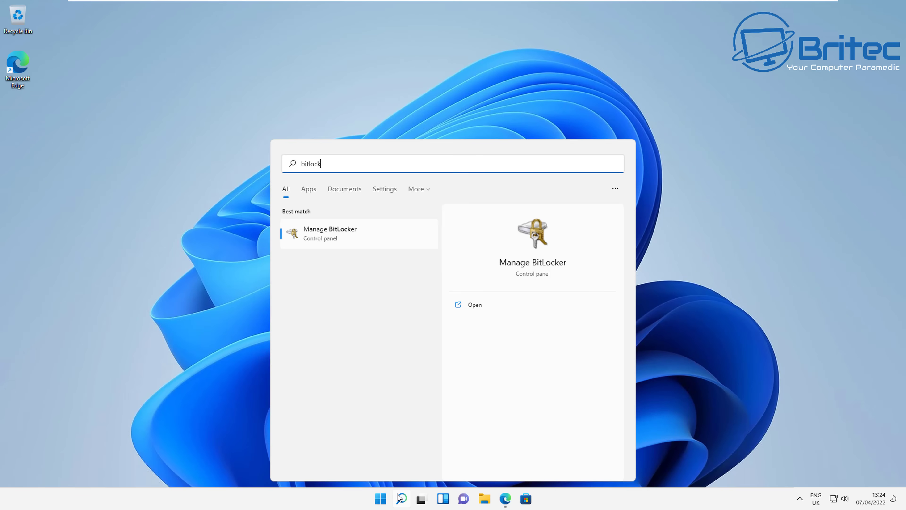
click(340, 236)
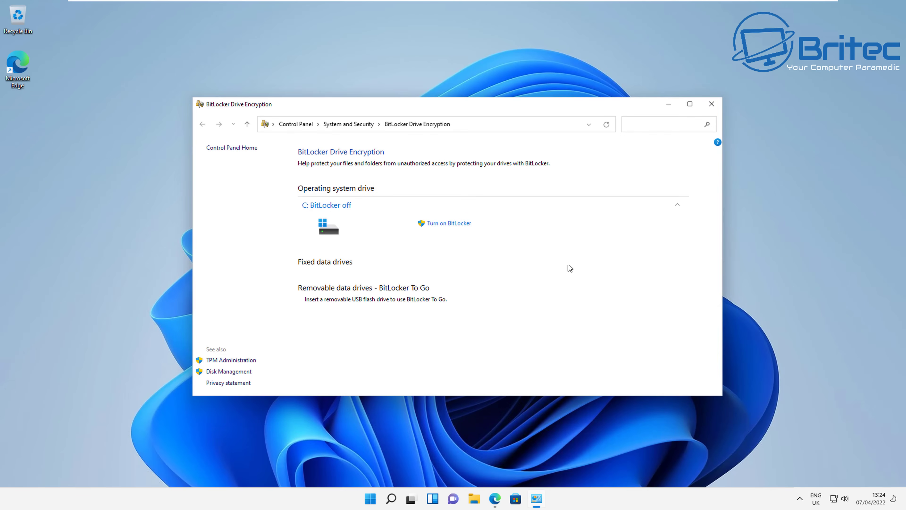
click(712, 104)
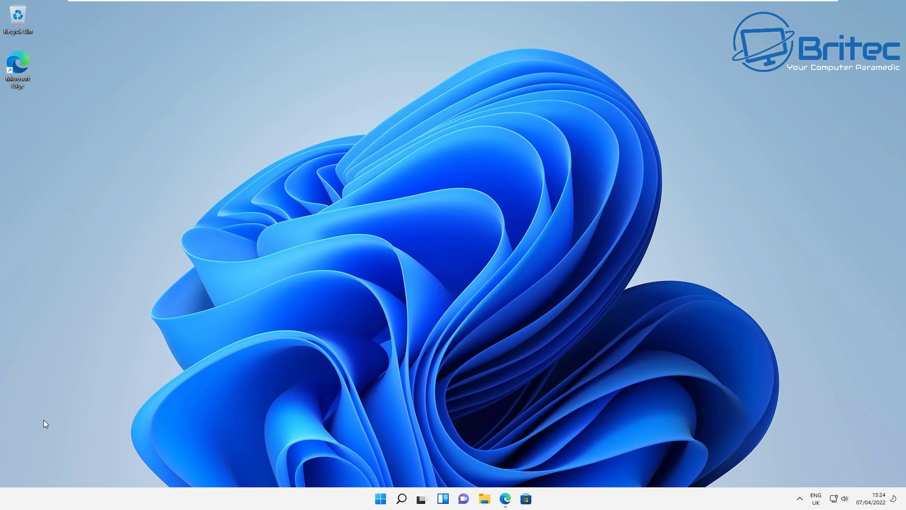